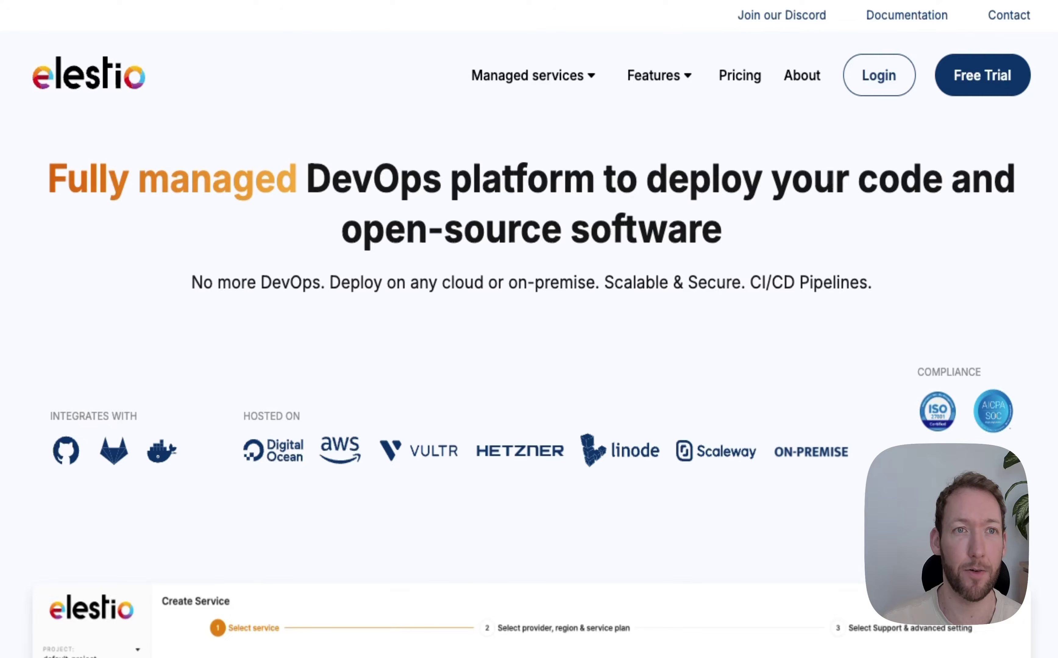
Create a new service in the n8n-automake project and select N8N as the software to deploy.
mouse_move(519, 76)
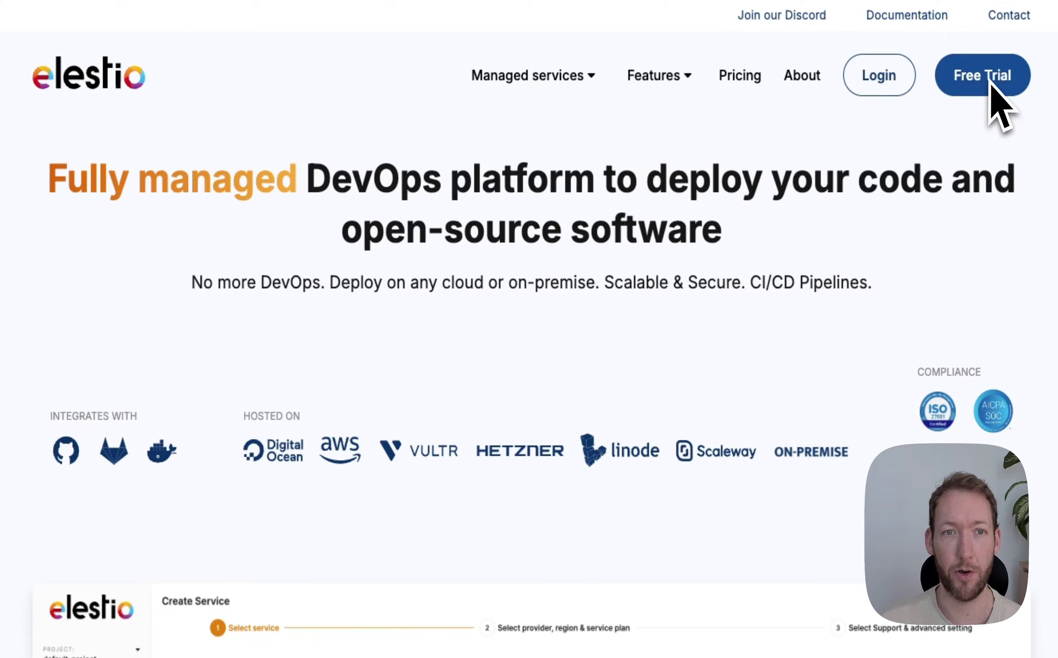
click(984, 63)
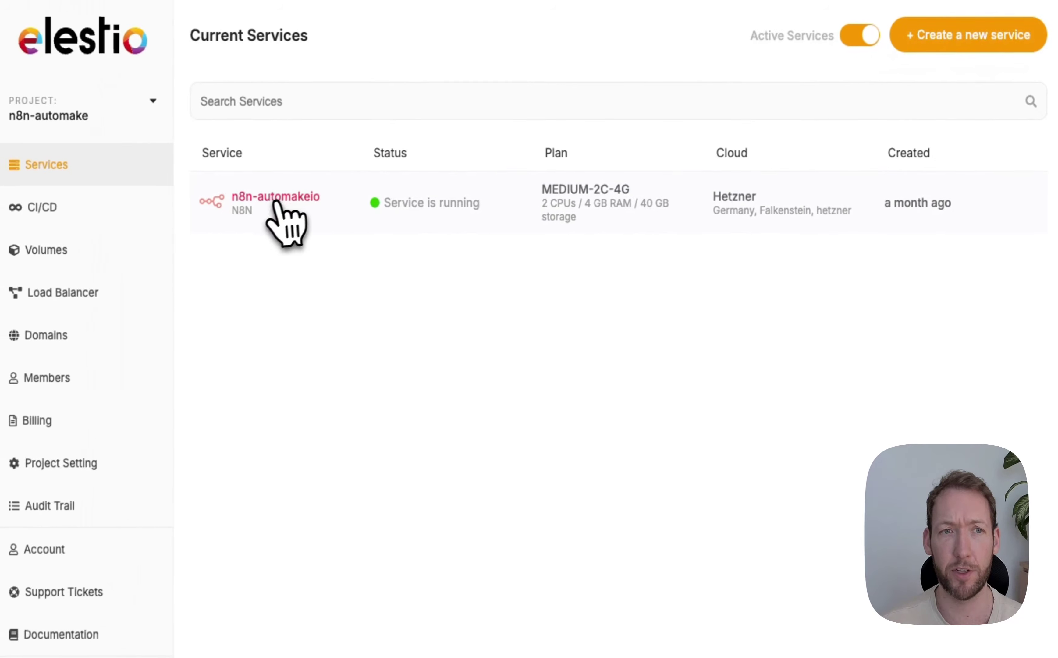
click(955, 44)
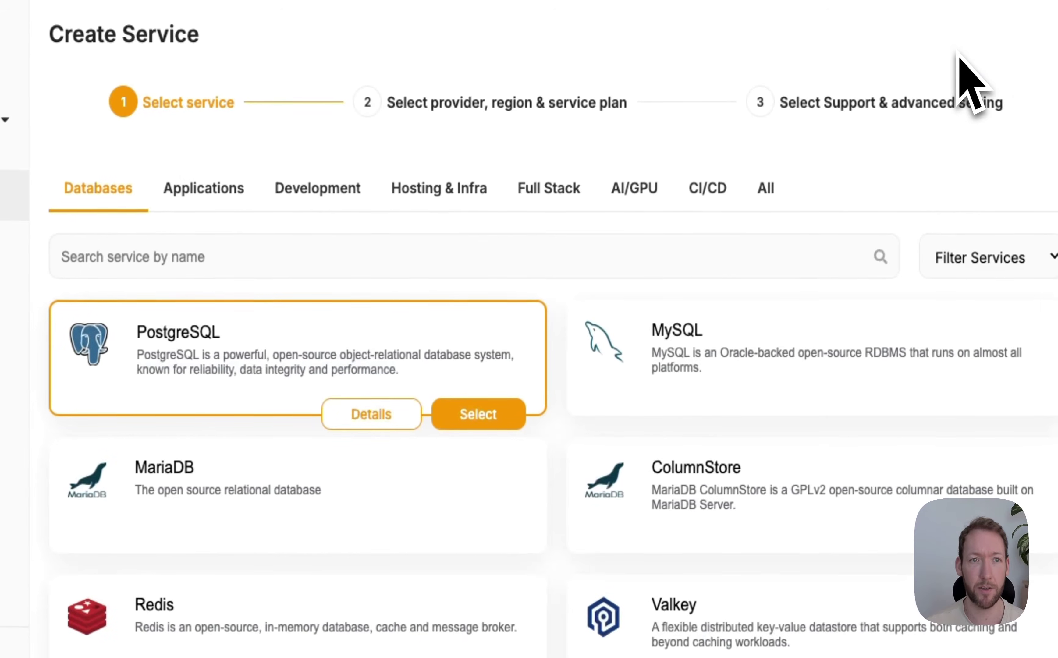
click(167, 260)
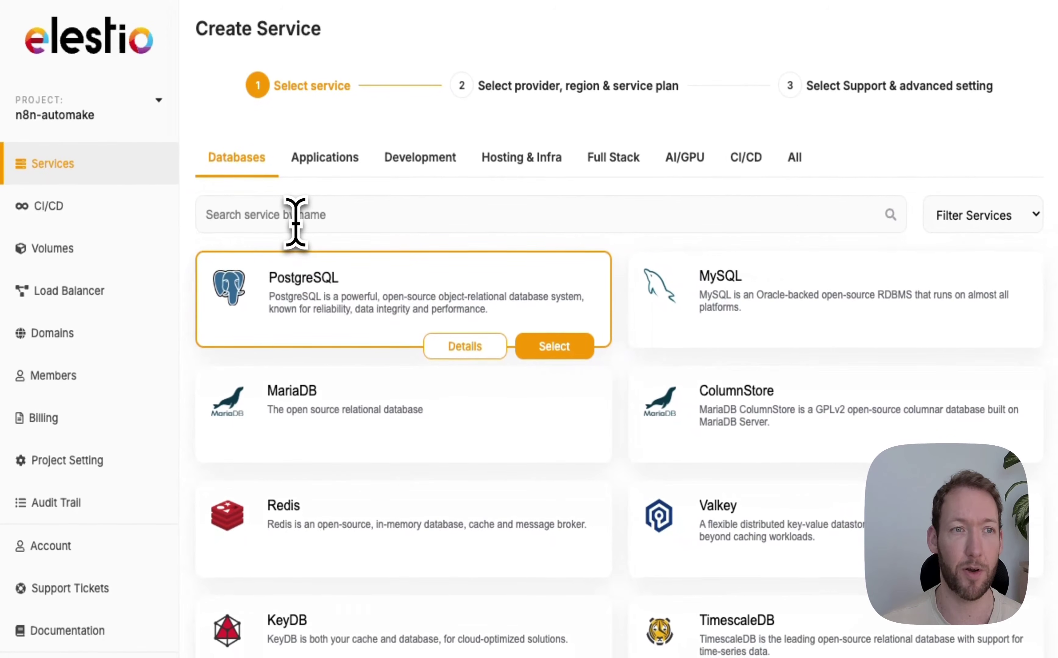
text(n8n)
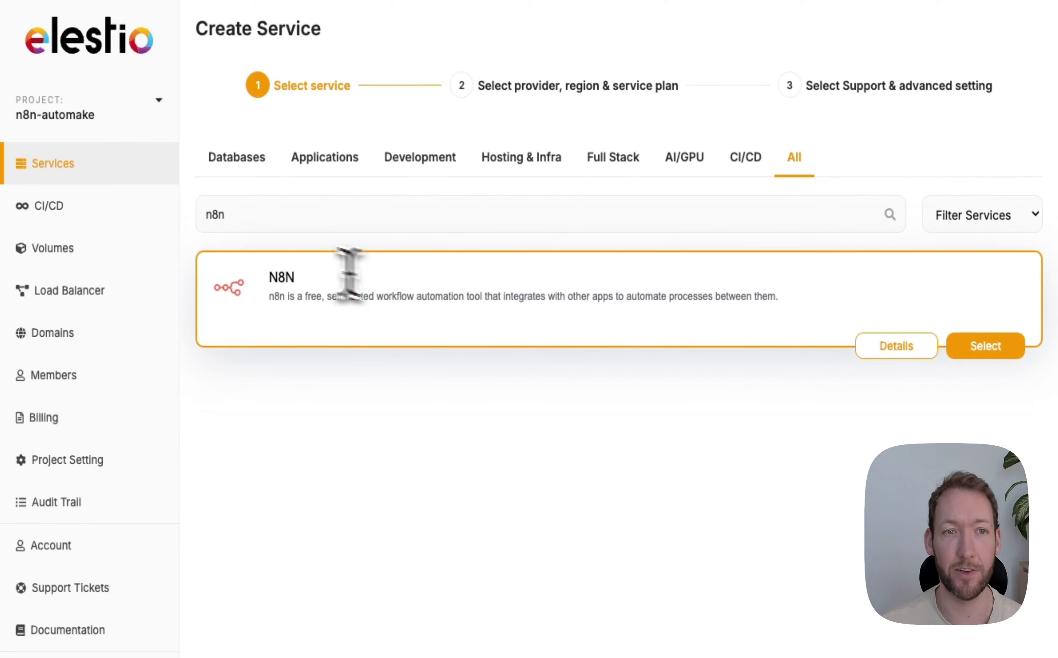
click(1009, 346)
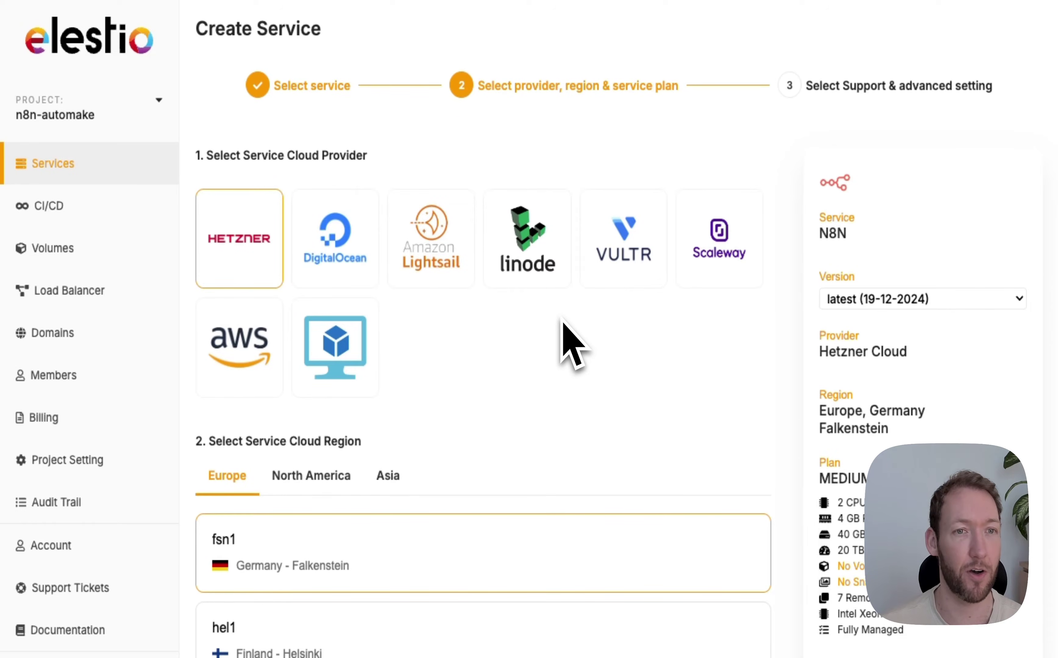
Review the preselected Hetzner provider, its regions and the estimated monthly price of the plan.
scroll(539, 416, down, 1)
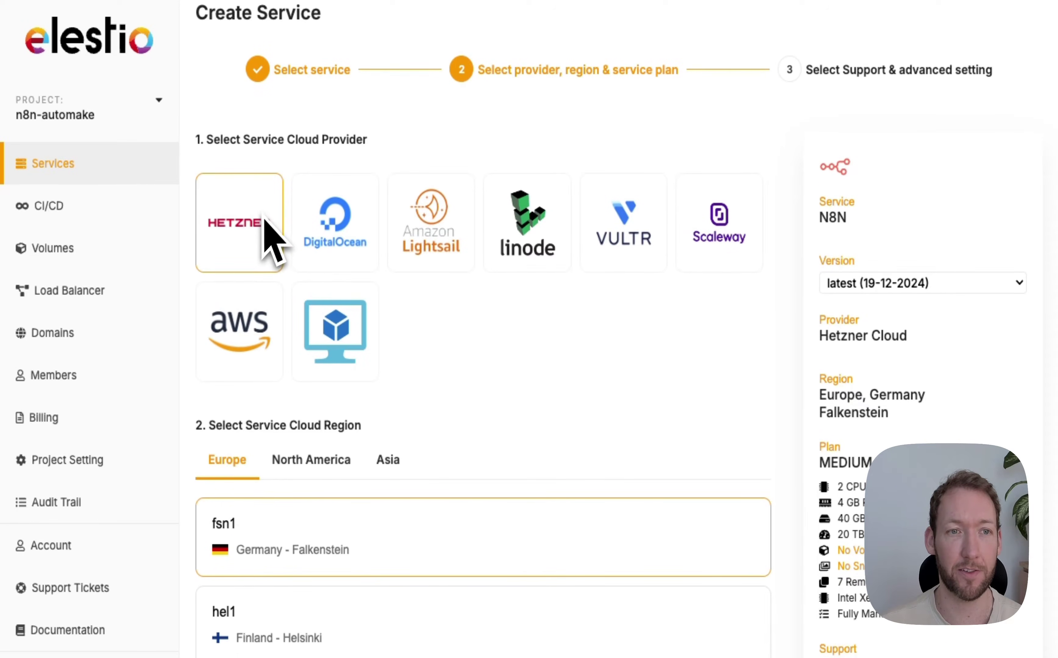
scroll(437, 330, down, 3)
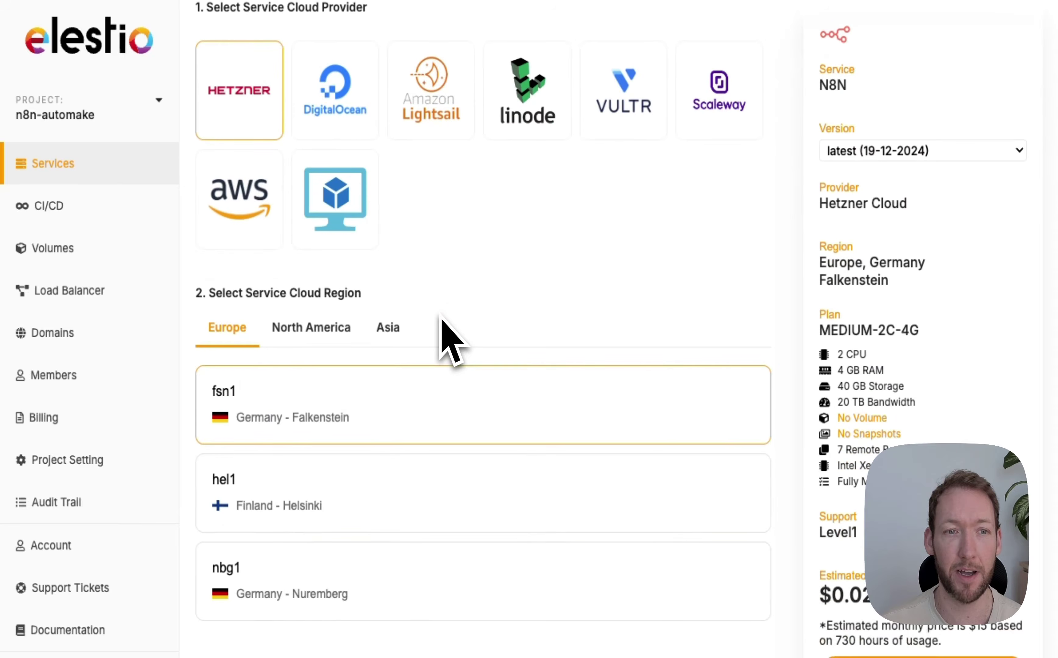
scroll(442, 322, down, 1)
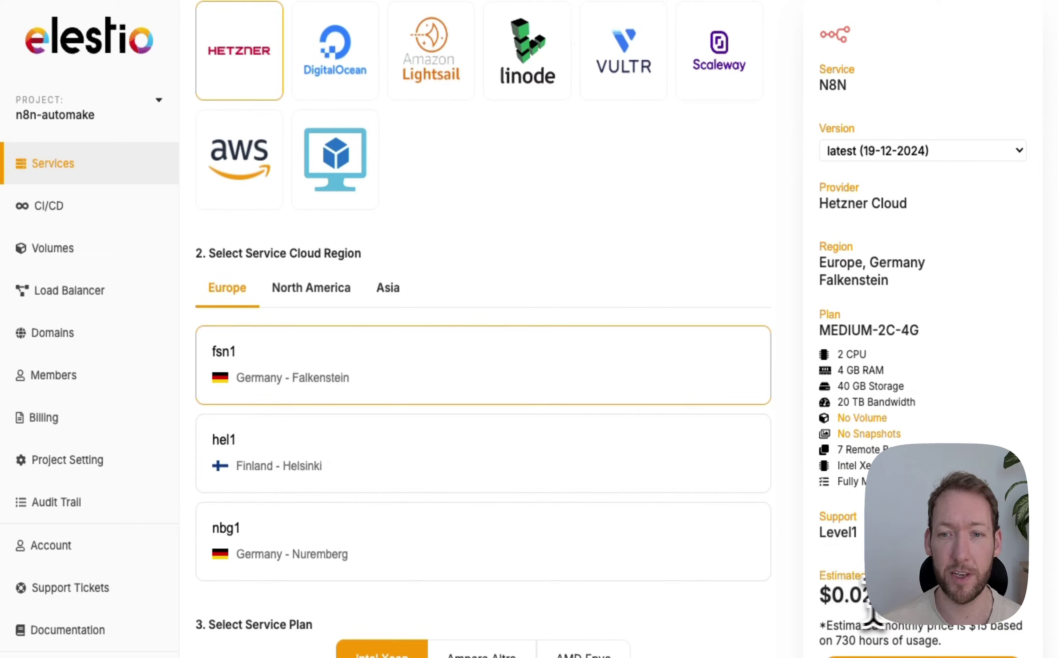
drag(826, 626, 955, 642)
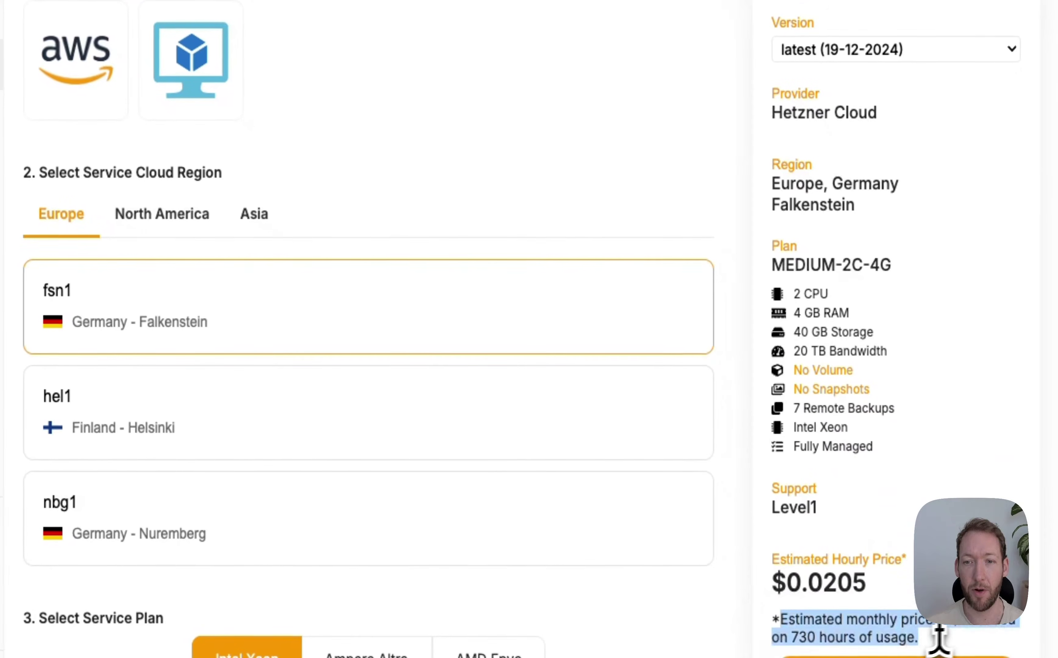
click(936, 639)
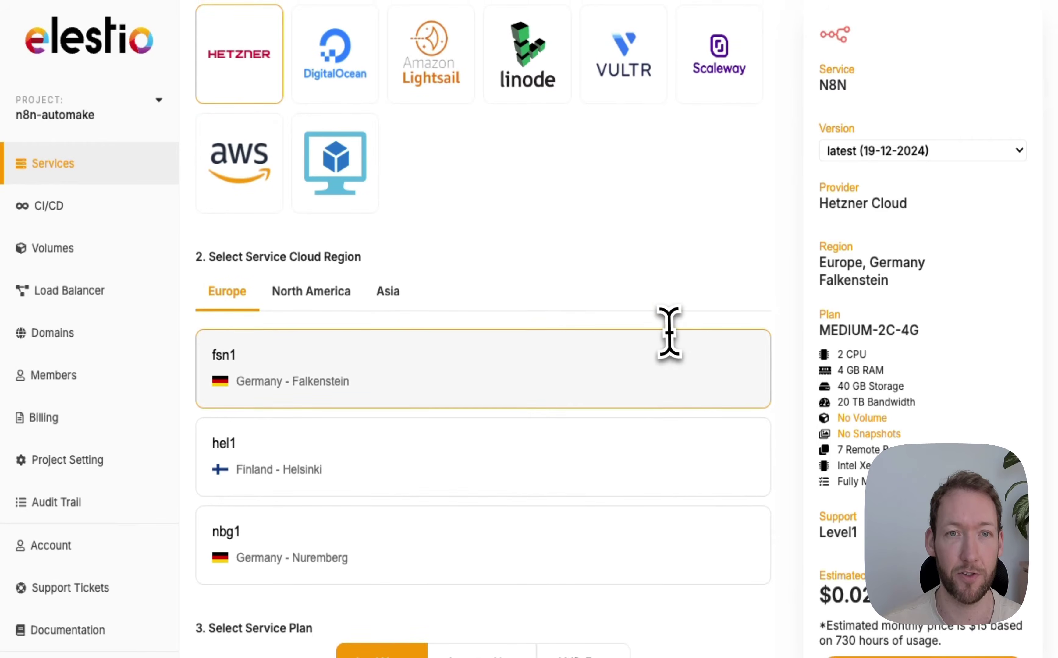
Switch the cloud provider to DigitalOcean to compare its plan and estimated price, and reselect Hetzner.
scroll(668, 333, up, 2)
scroll(617, 200, up, 4)
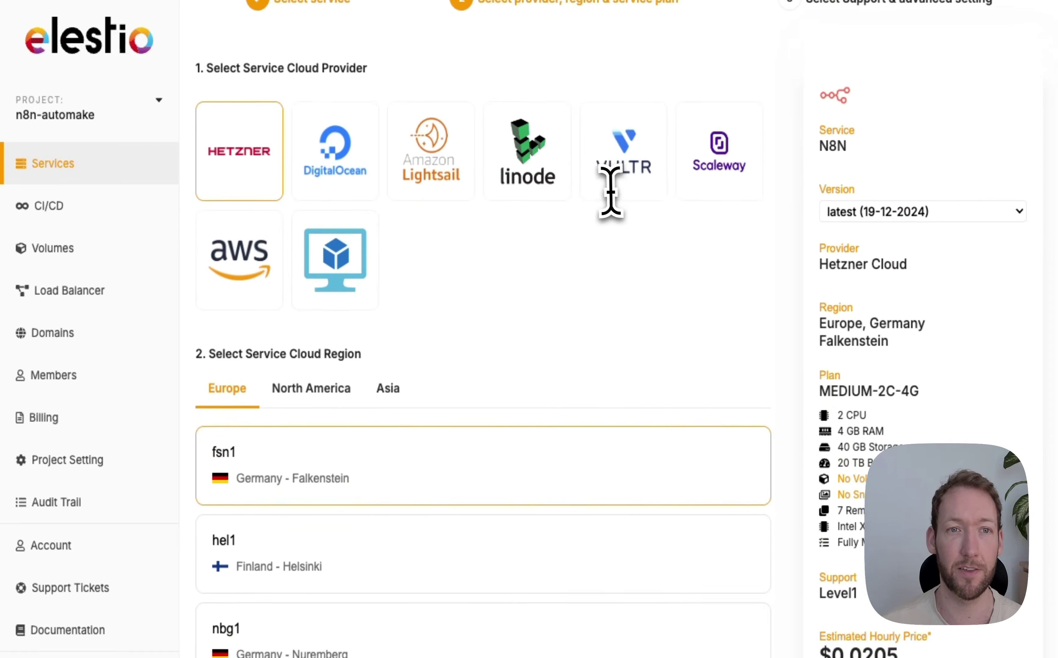
click(356, 214)
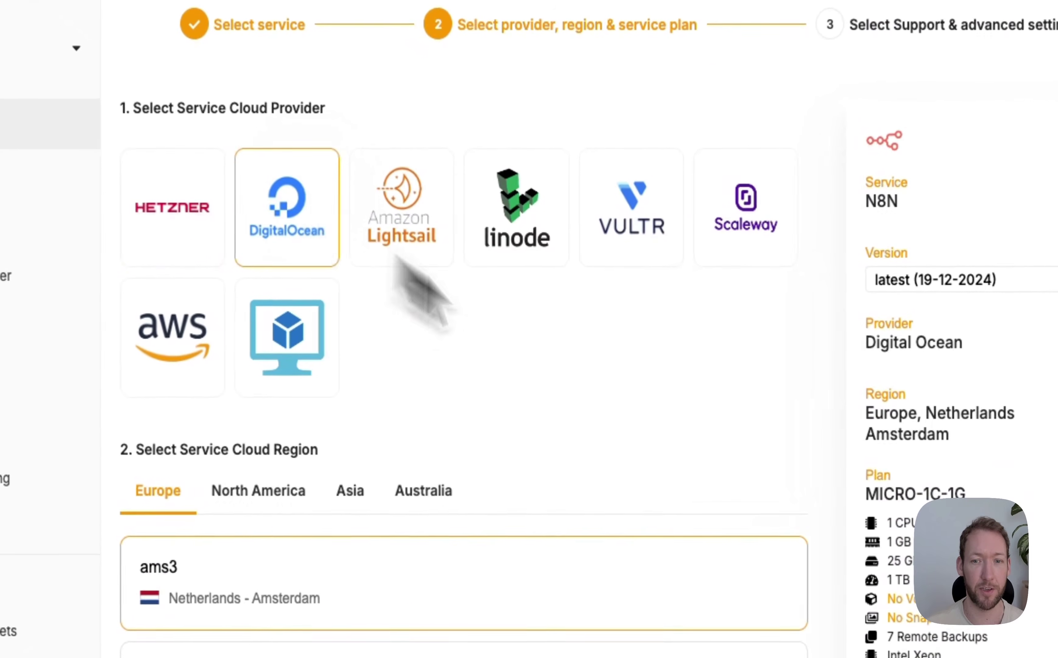
scroll(756, 472, down, 5)
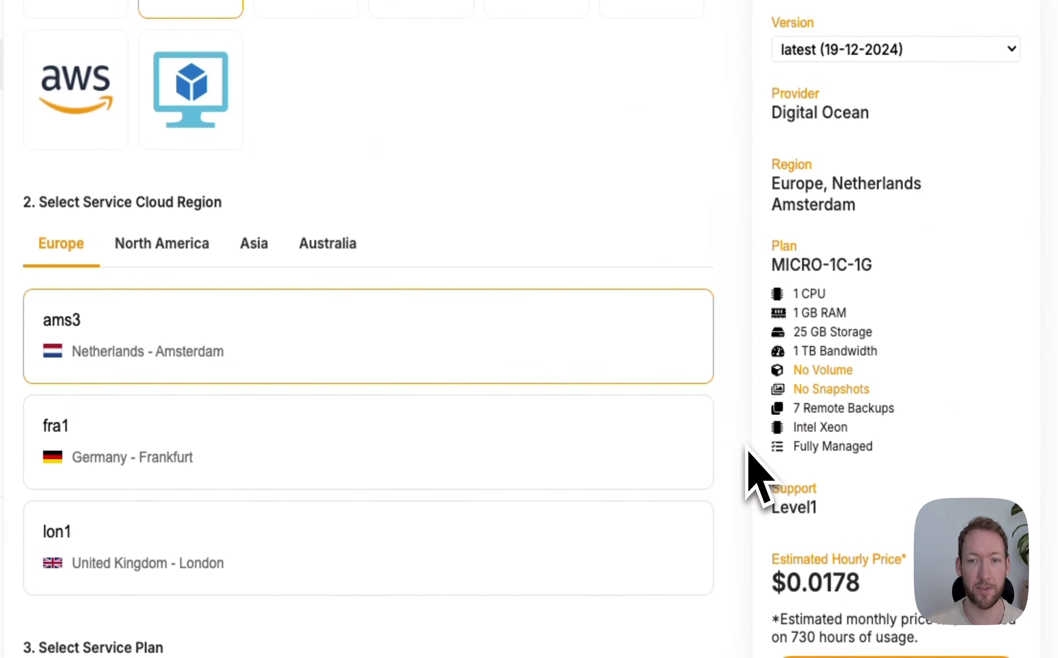
scroll(751, 473, up, 1)
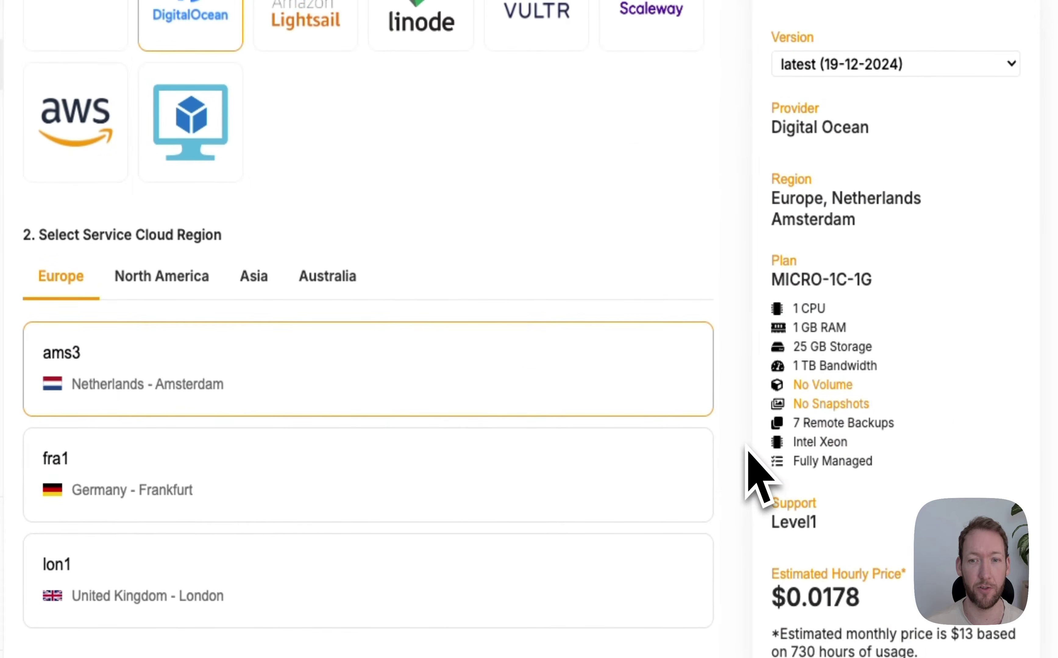
click(239, 135)
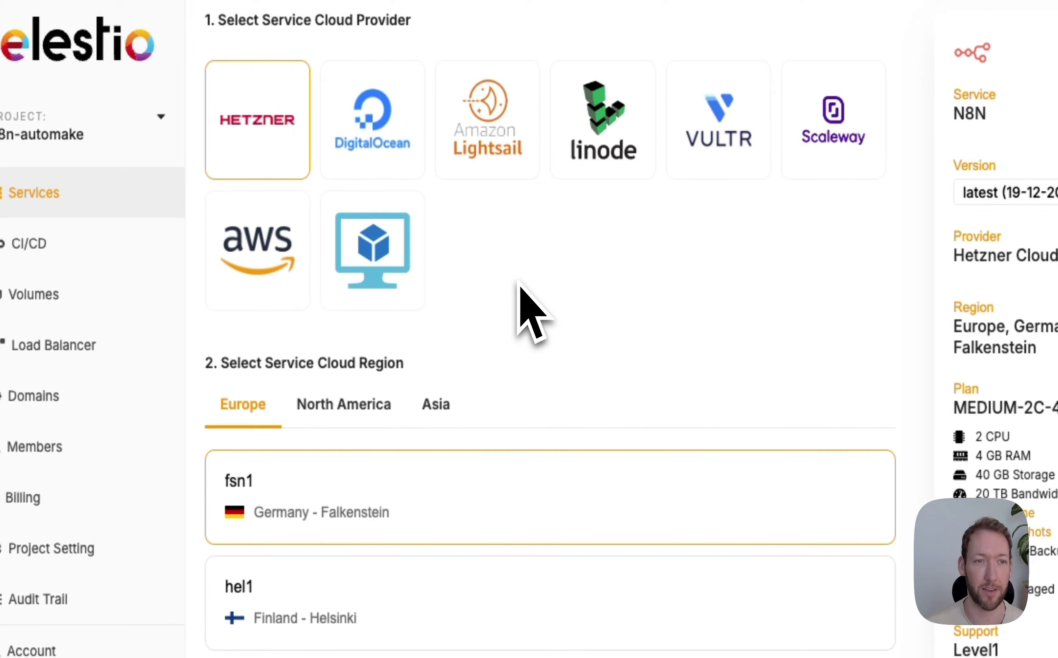
Keep the Falkenstein region and the MEDIUM-2C-4G Intel Xeon plan, and continue to the support and advanced settings.
scroll(525, 340, down, 1)
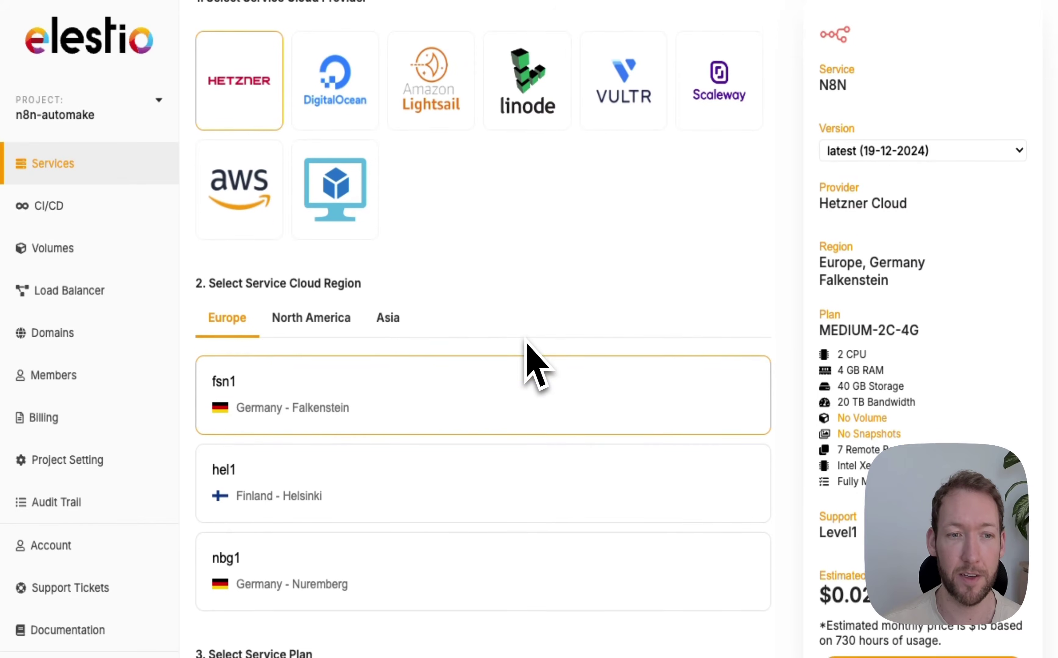
scroll(525, 339, down, 4)
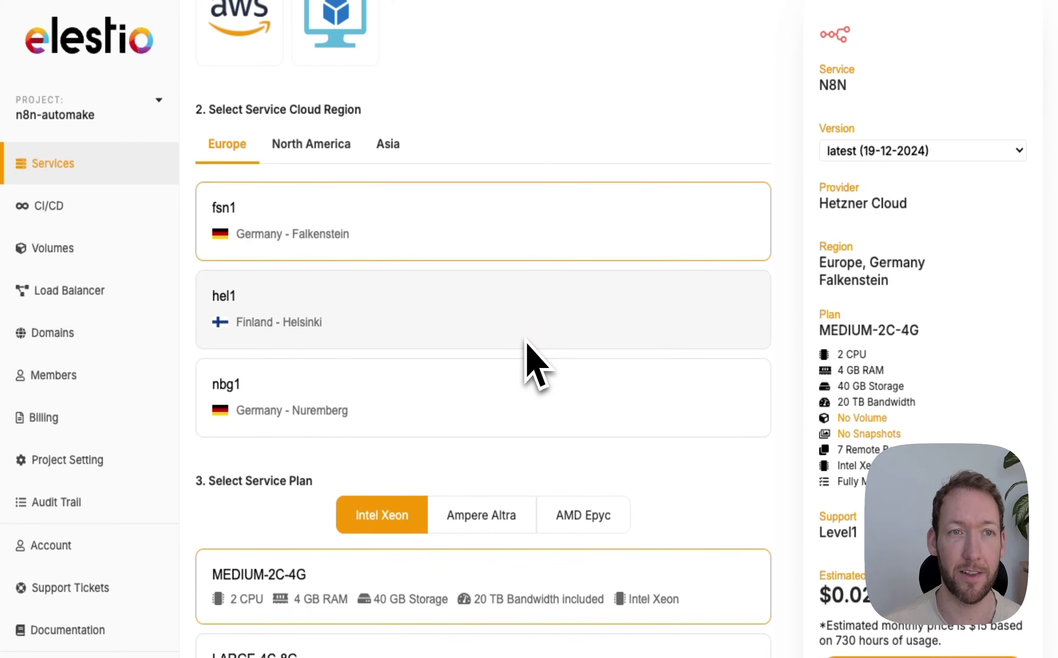
scroll(525, 340, down, 1)
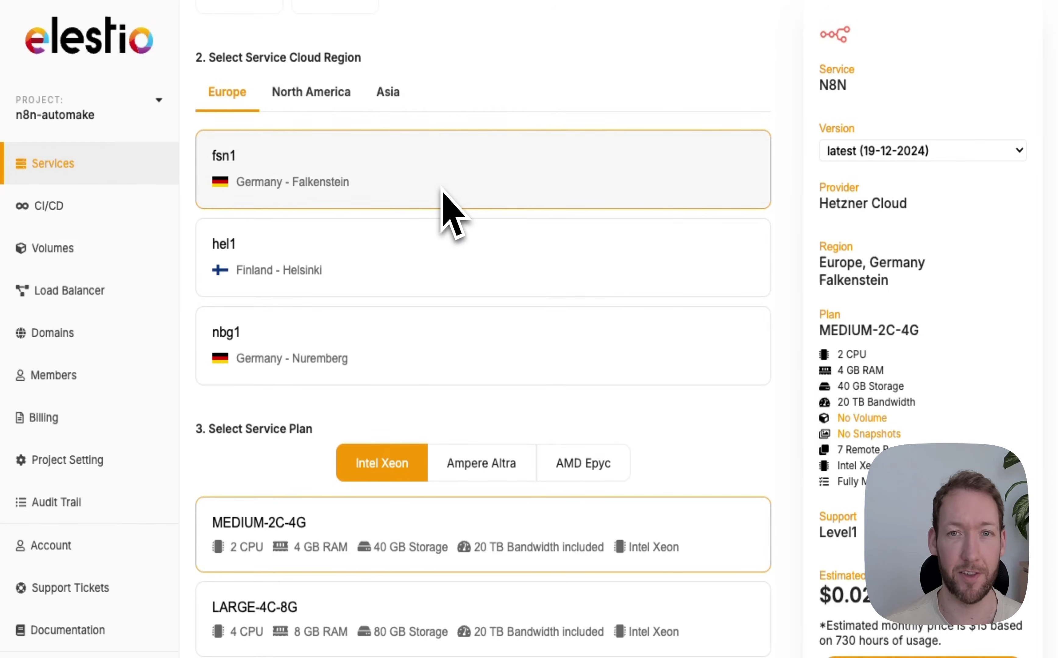
scroll(442, 192, down, 1)
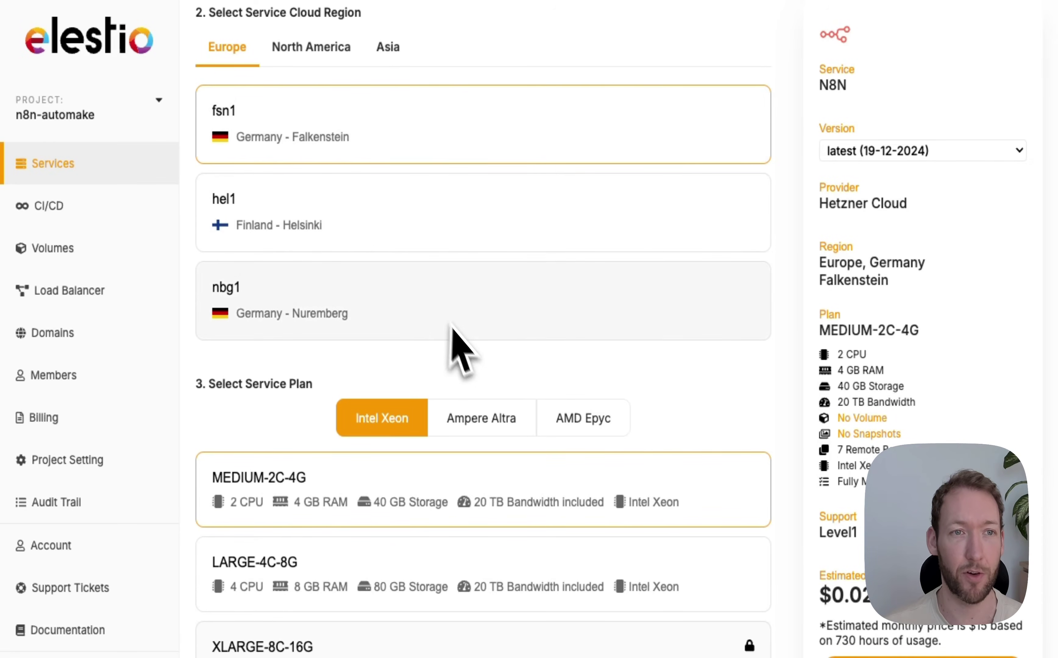
scroll(465, 361, down, 2)
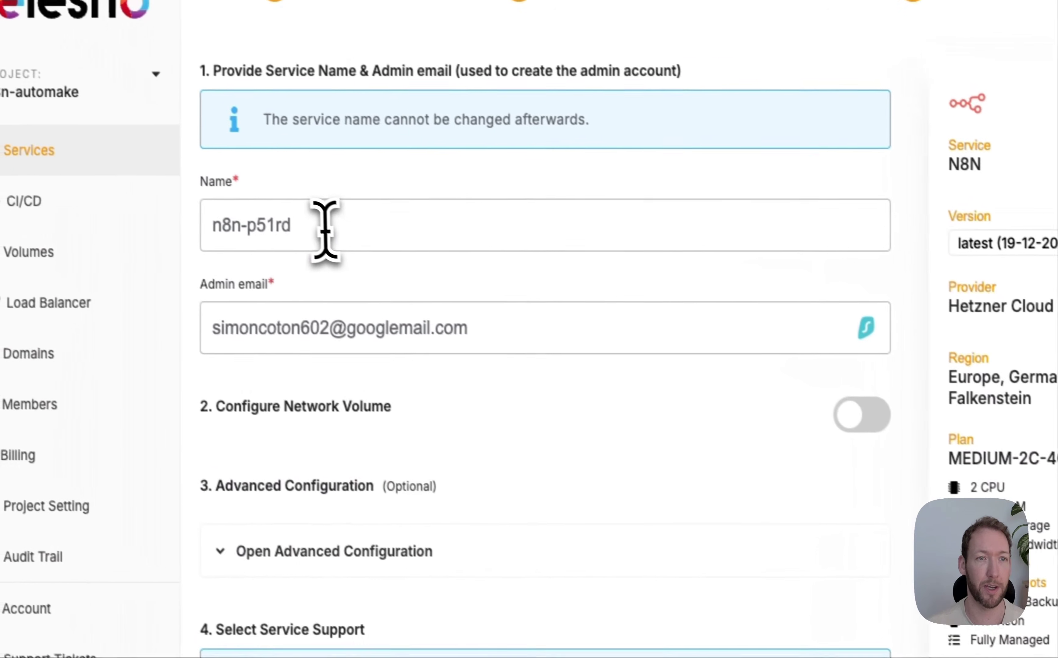
Replace the default service name with n8n-test.
drag(298, 220, 185, 227)
key(BackSpace)
text(n8n)
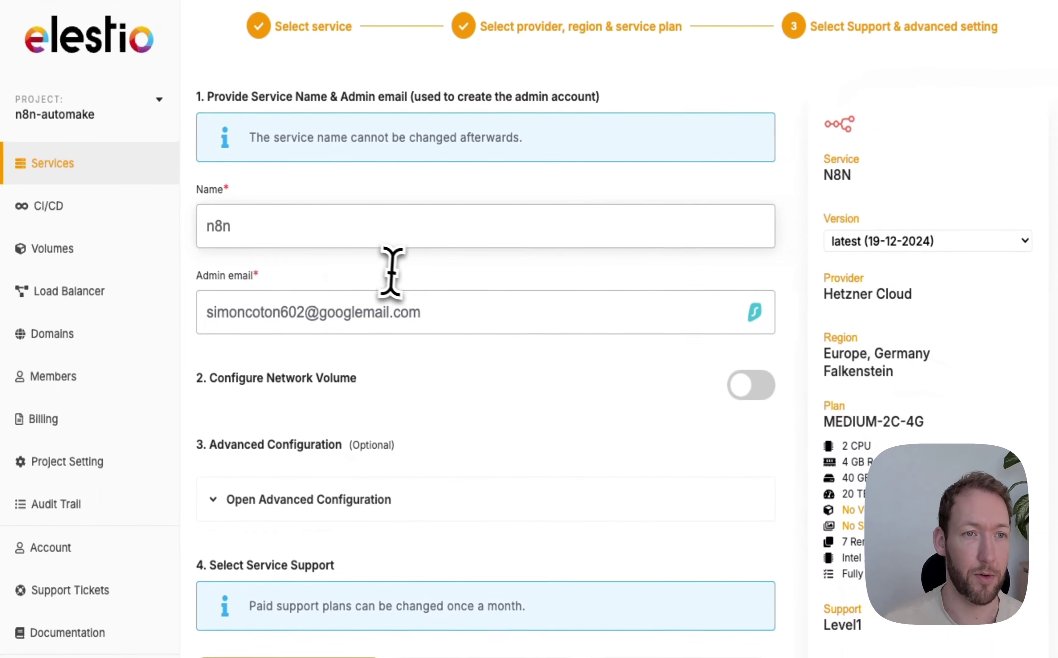
scroll(381, 299, down, 1)
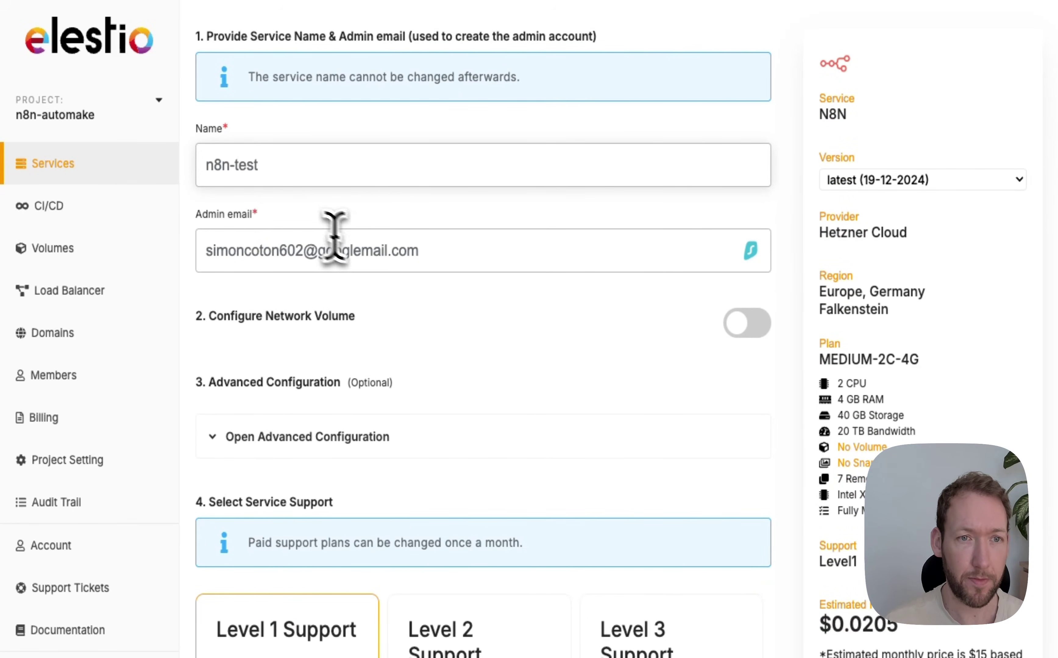
Keep the included Level 1 Support plan and create the n8n-test service.
scroll(437, 303, down, 3)
scroll(344, 265, up, 2)
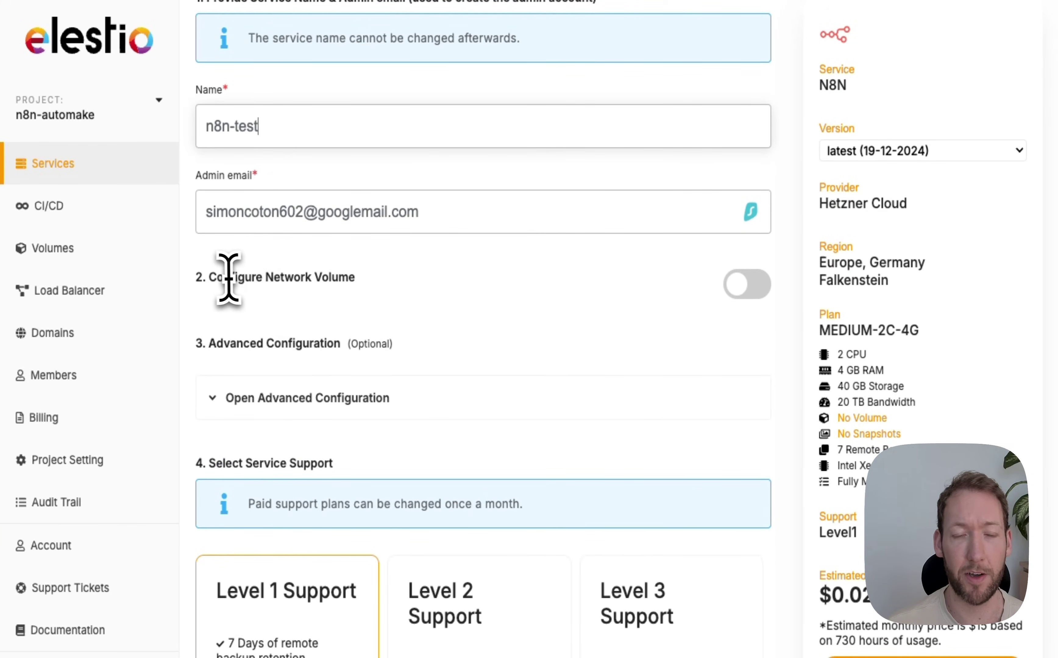
scroll(417, 300, down, 3)
scroll(422, 301, down, 6)
scroll(422, 300, down, 3)
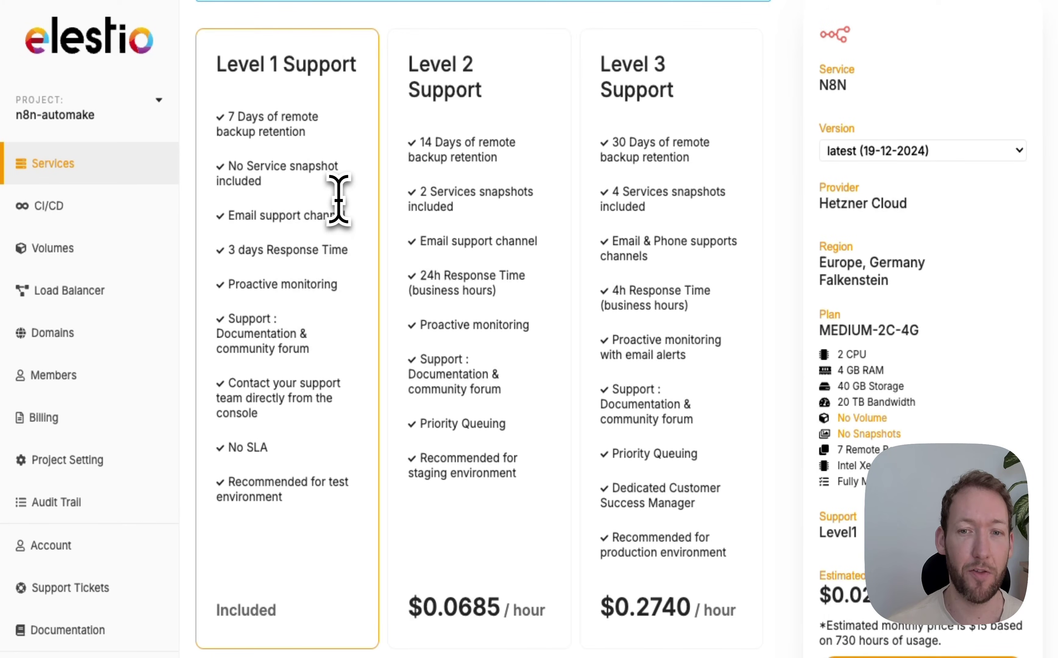
scroll(331, 446, down, 1)
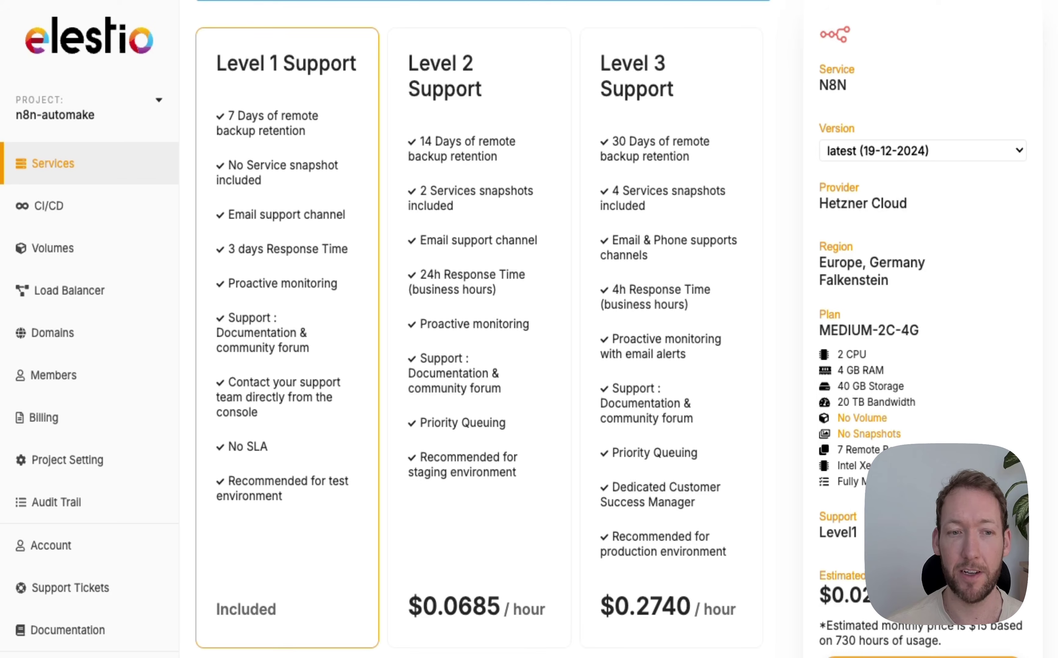
click(922, 657)
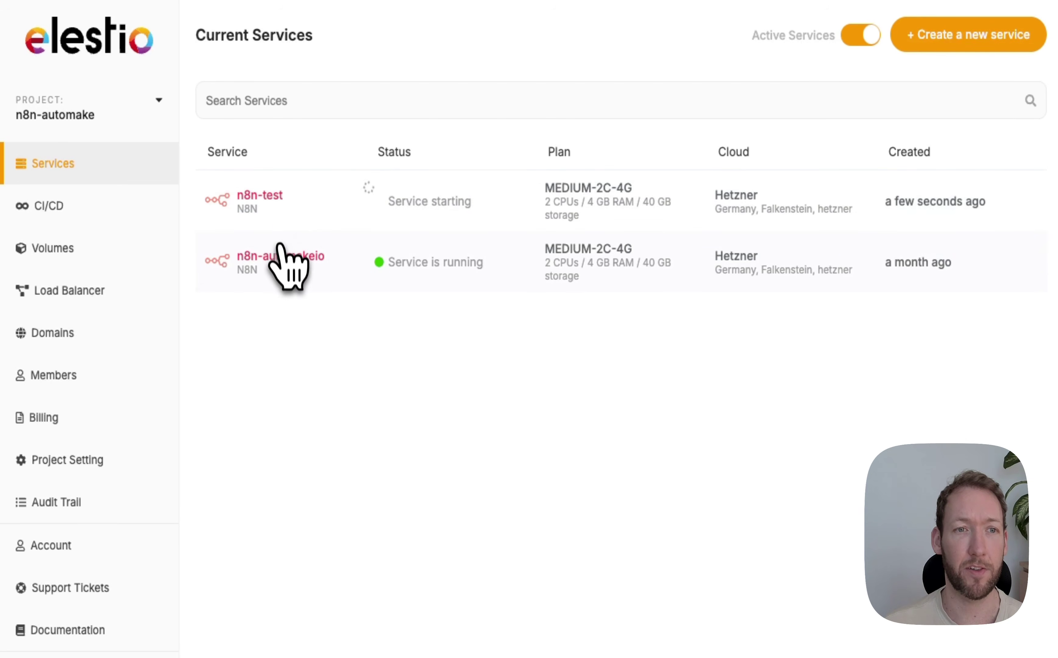
Open the running n8n-automakeio service, launch its Admin UI link and dismiss the saved-login suggestions on the sign-in page.
click(278, 257)
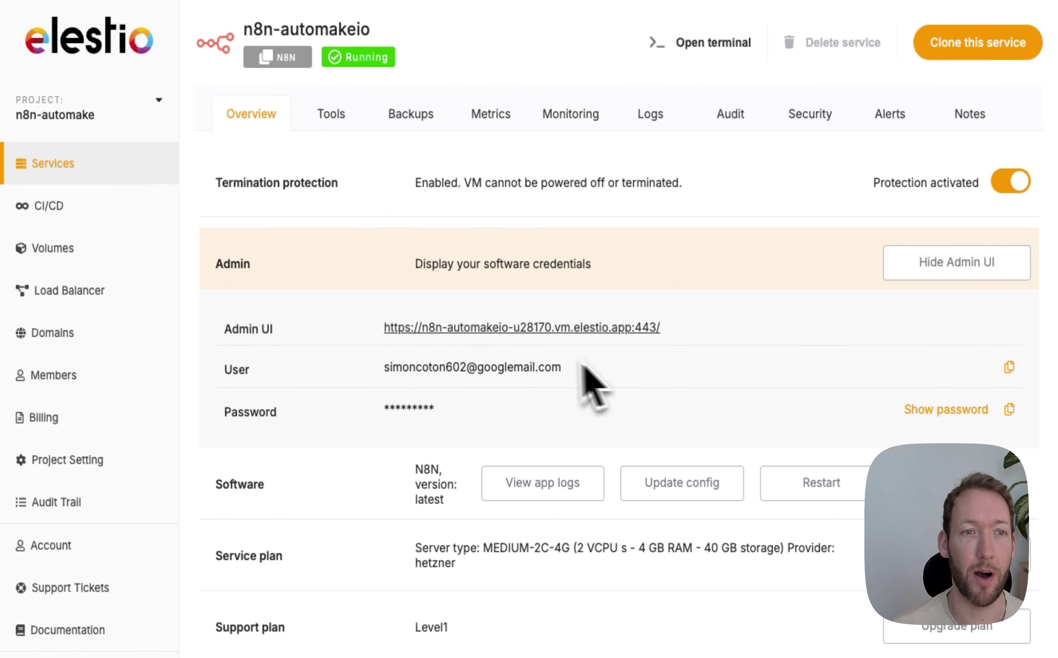
click(422, 330)
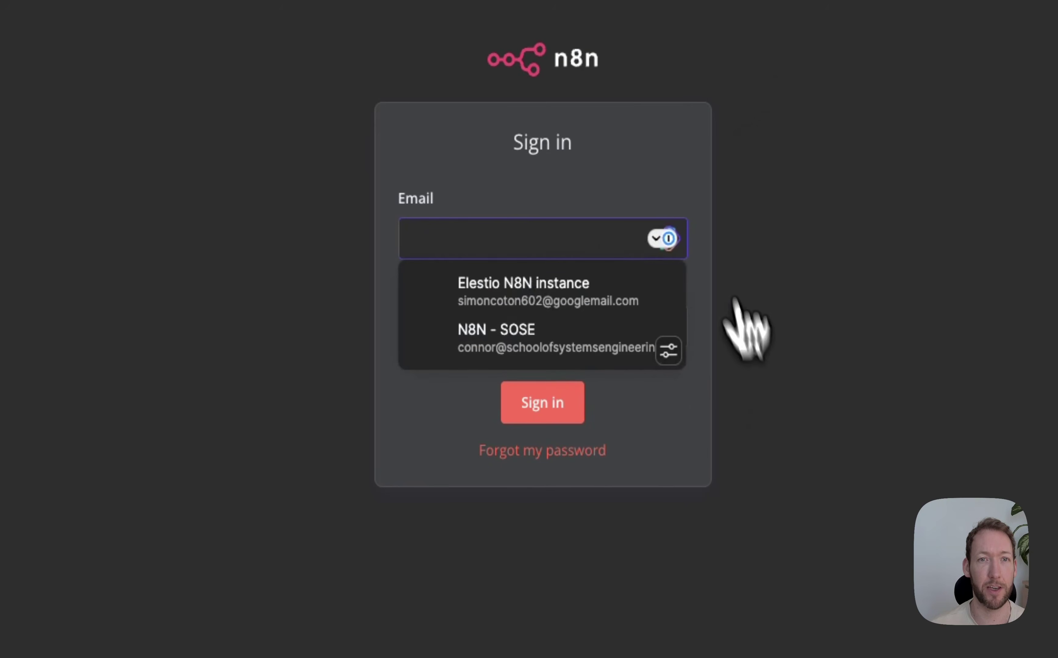
click(564, 165)
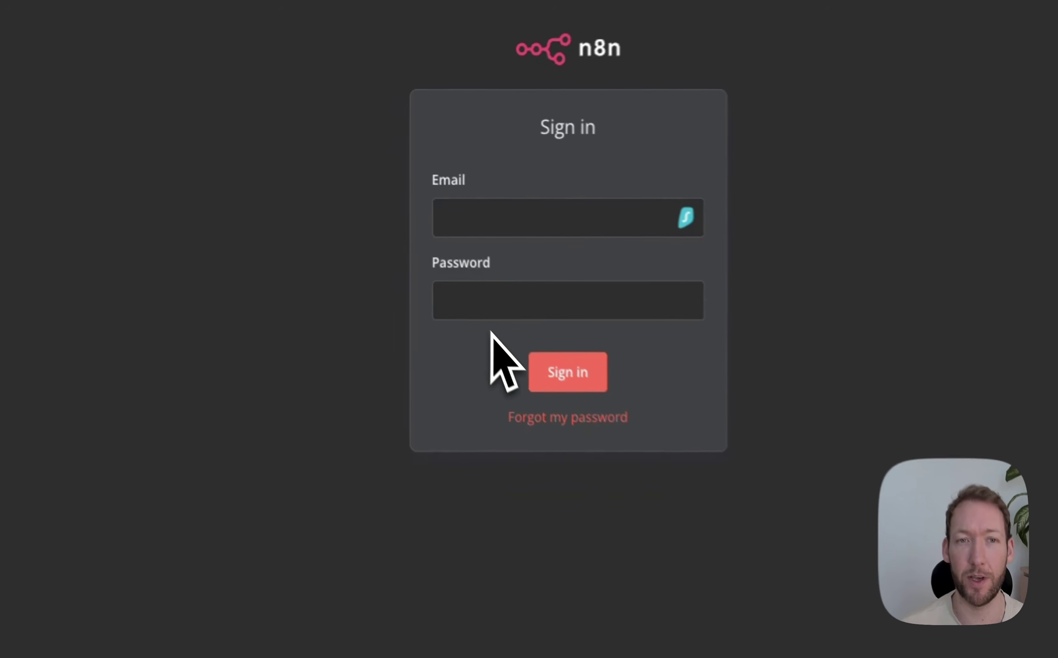